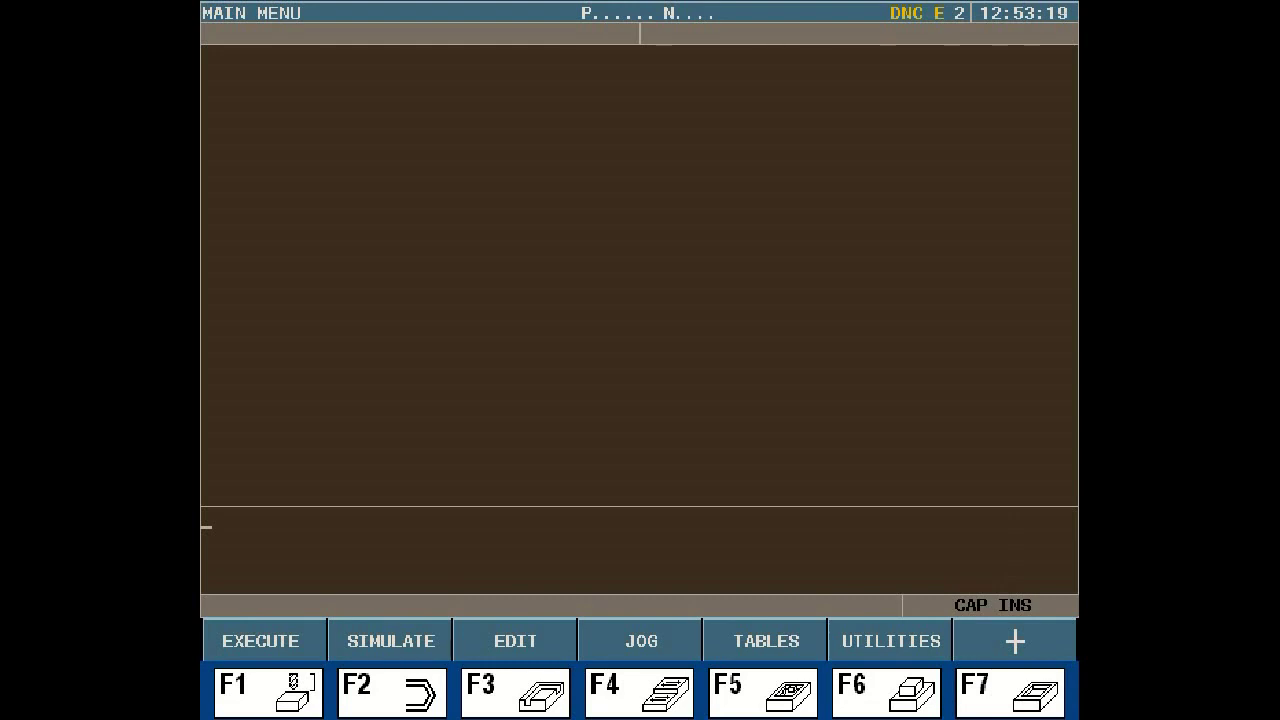
# Step: Open the utilities explorer and move down the folder tree to the USB disk
pyautogui.press('F6')
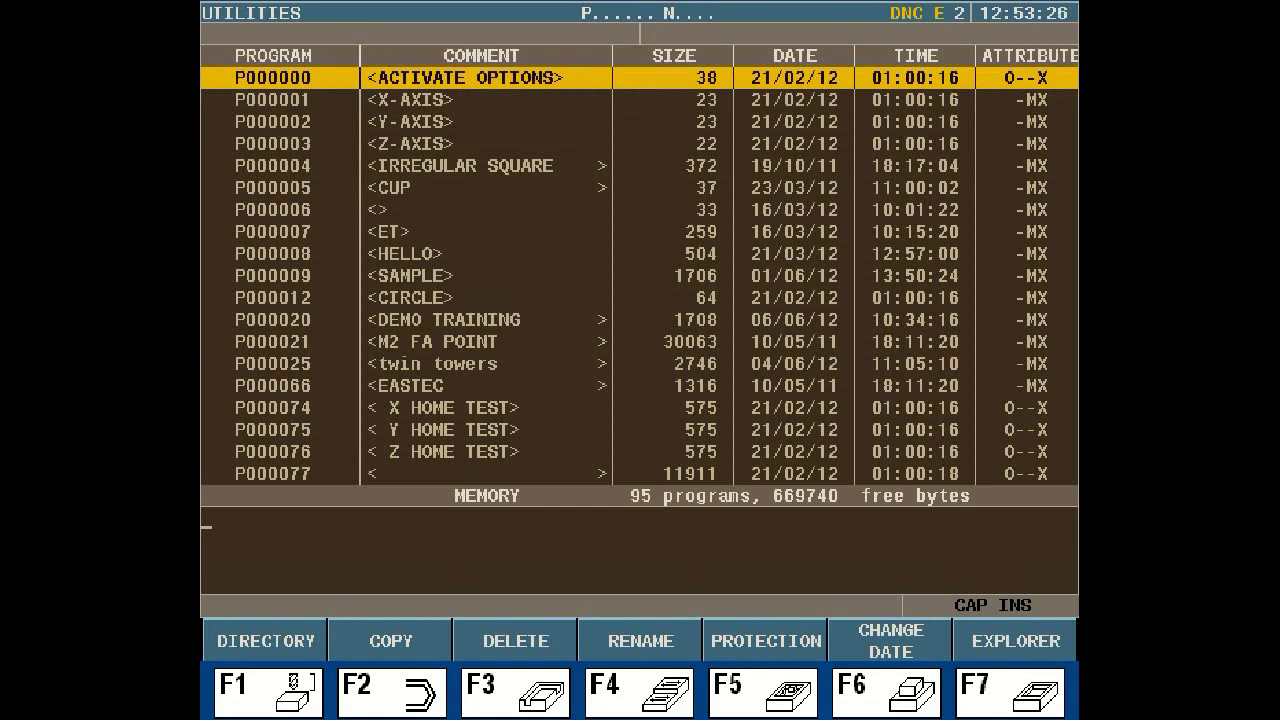
pyautogui.press('F7')
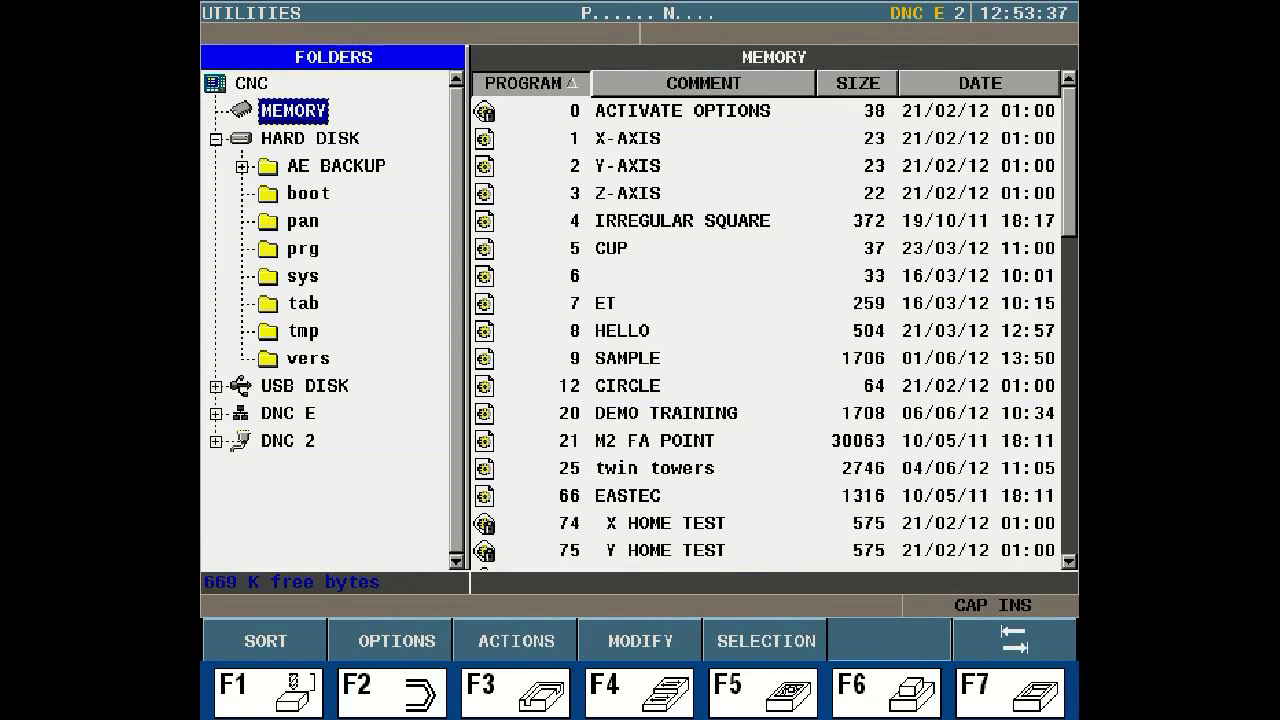
pyautogui.press('Down')
pyautogui.press('Down')
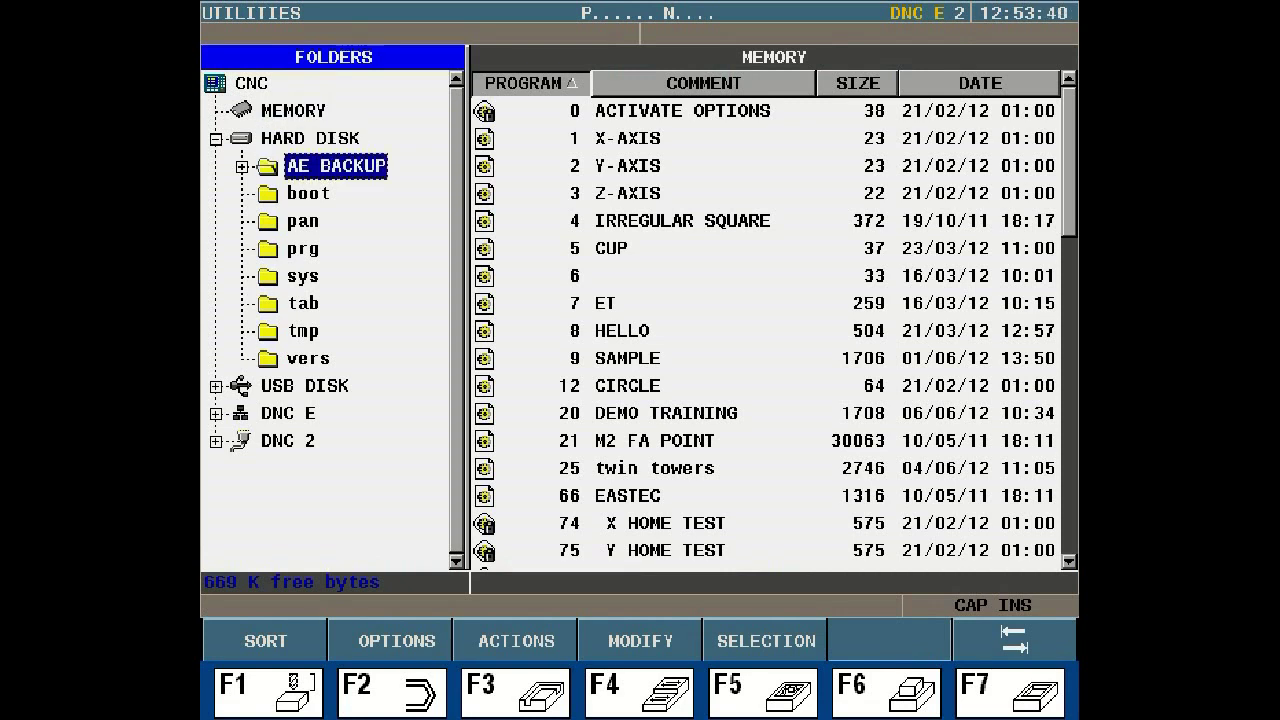
pyautogui.press('Down')
pyautogui.press('Down')
pyautogui.press('Down')
pyautogui.press('Down')
pyautogui.press('Down')
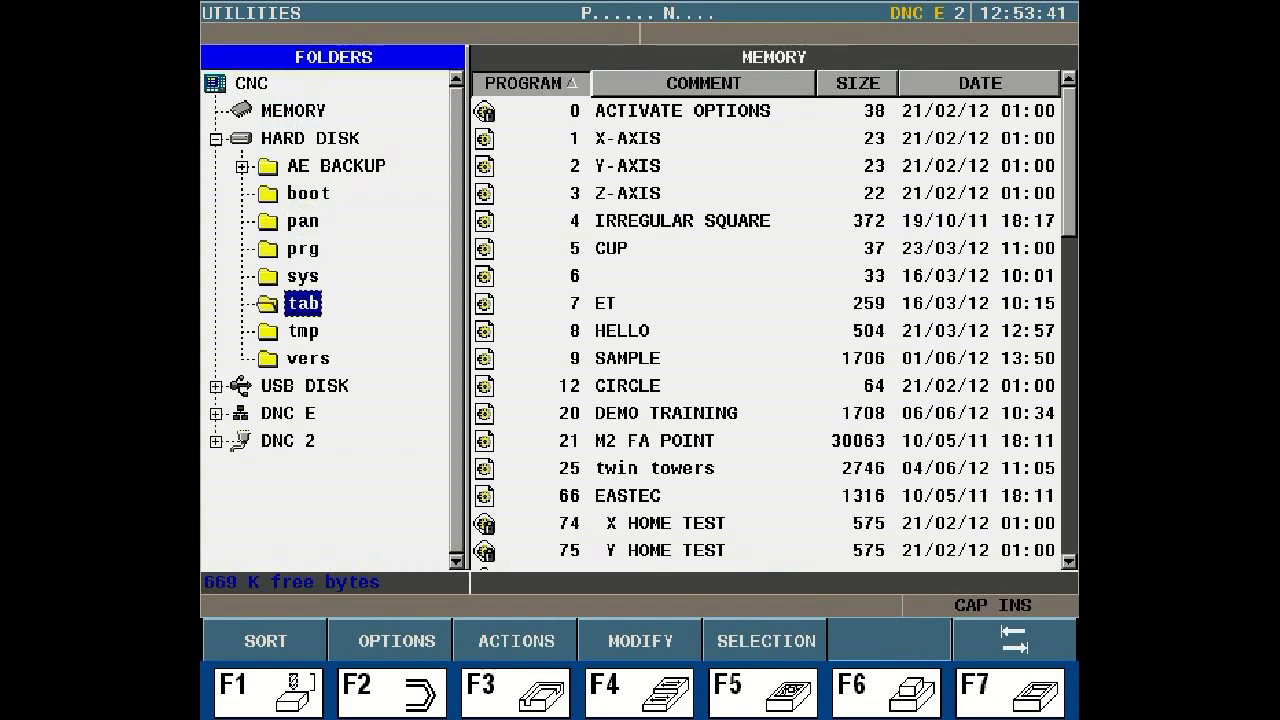
pyautogui.press('Down')
pyautogui.press('Down')
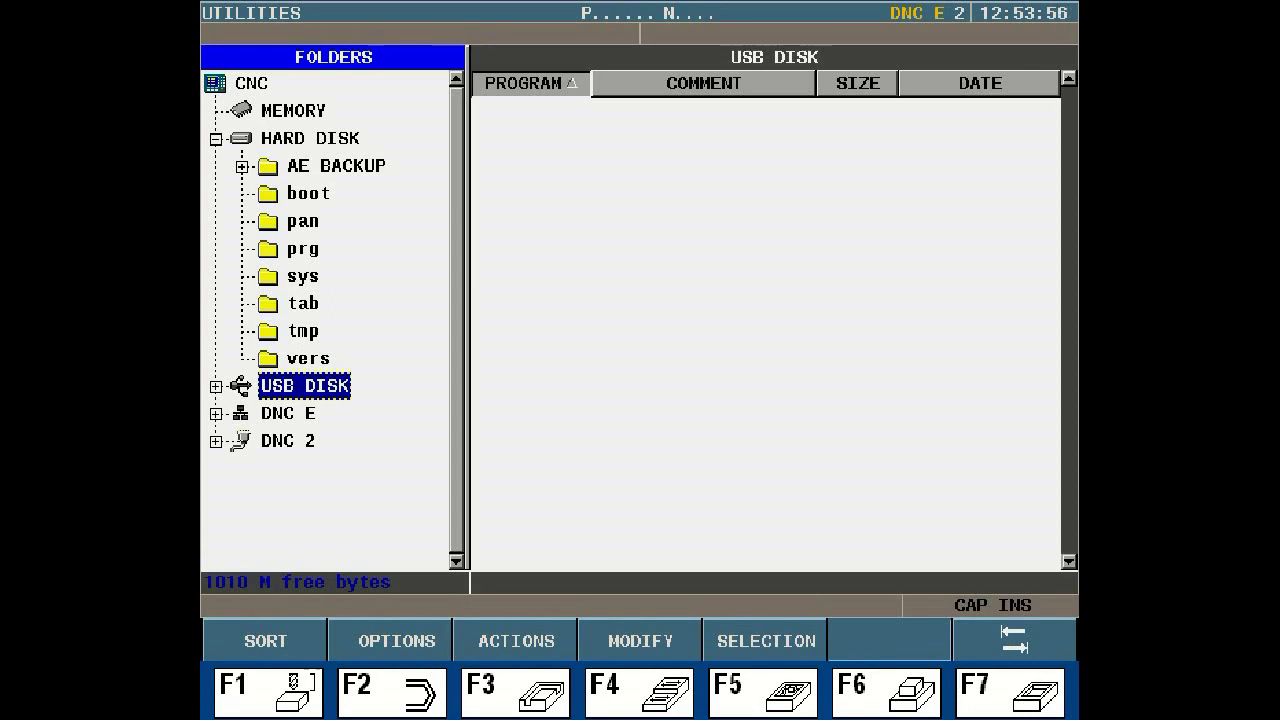
# Step: Create a new folder named 'backup' on the USB disk
pyautogui.press('Right')
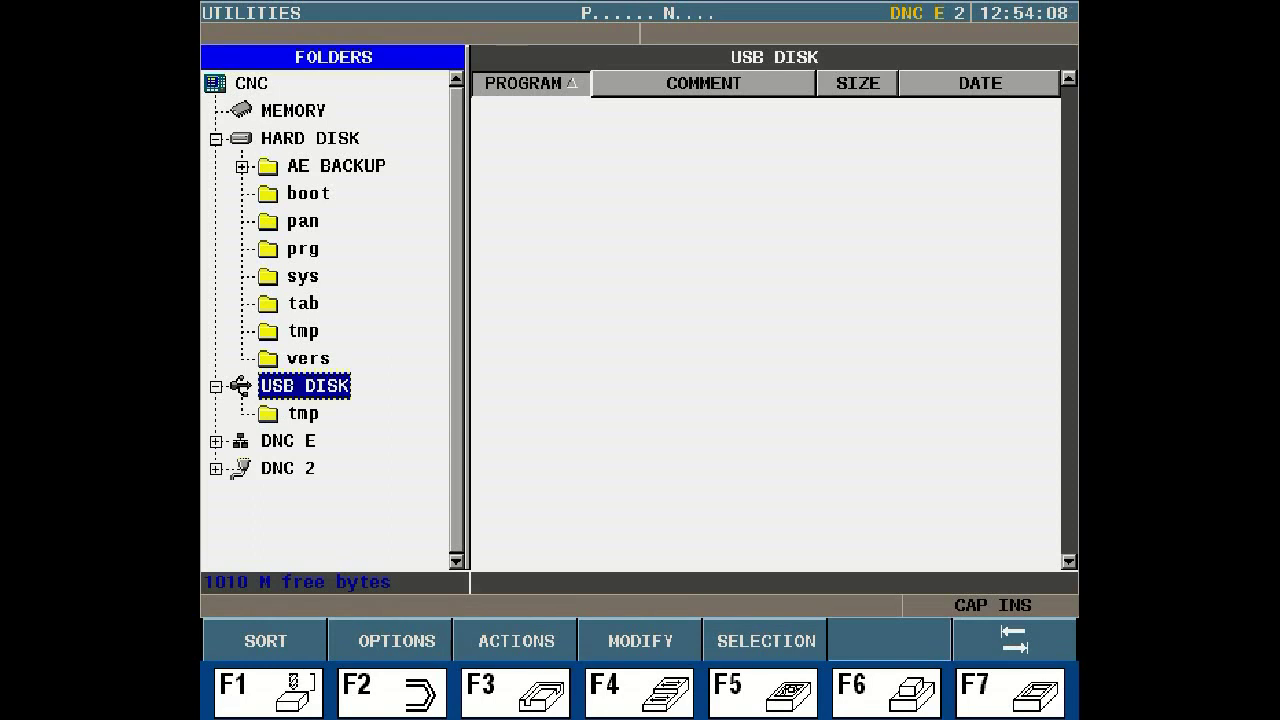
pyautogui.press('F4')
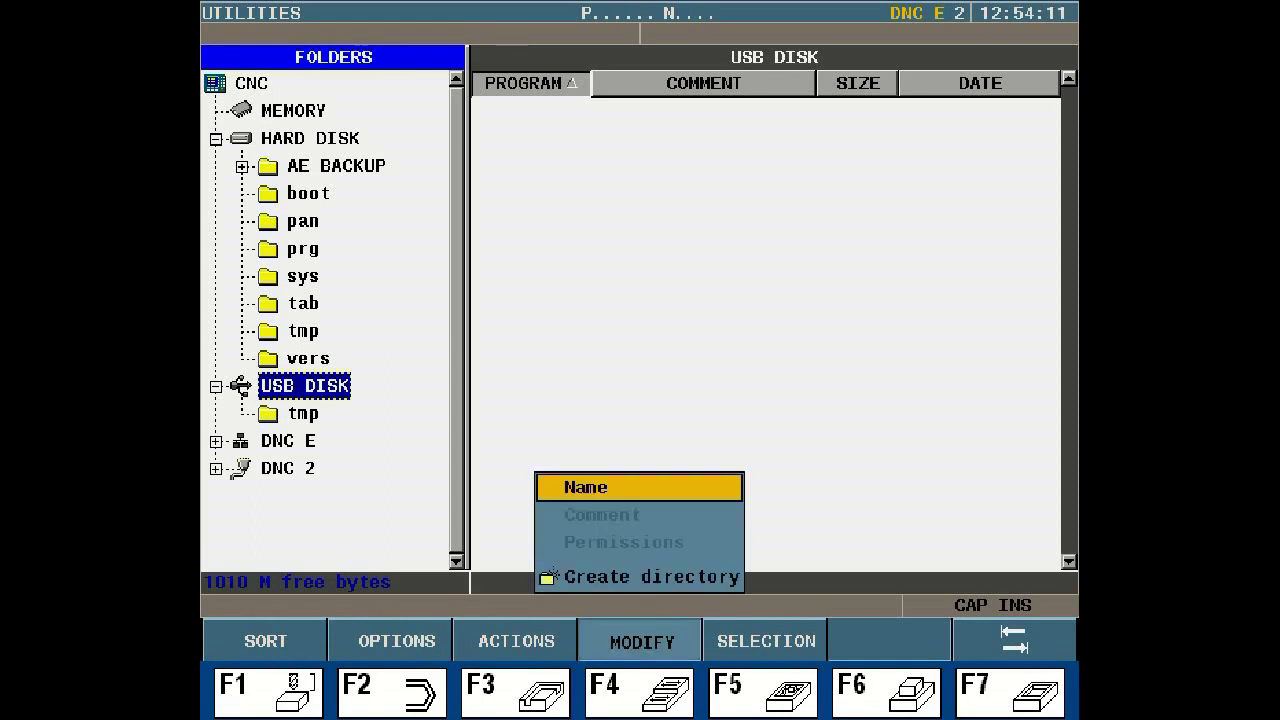
pyautogui.press('Down')
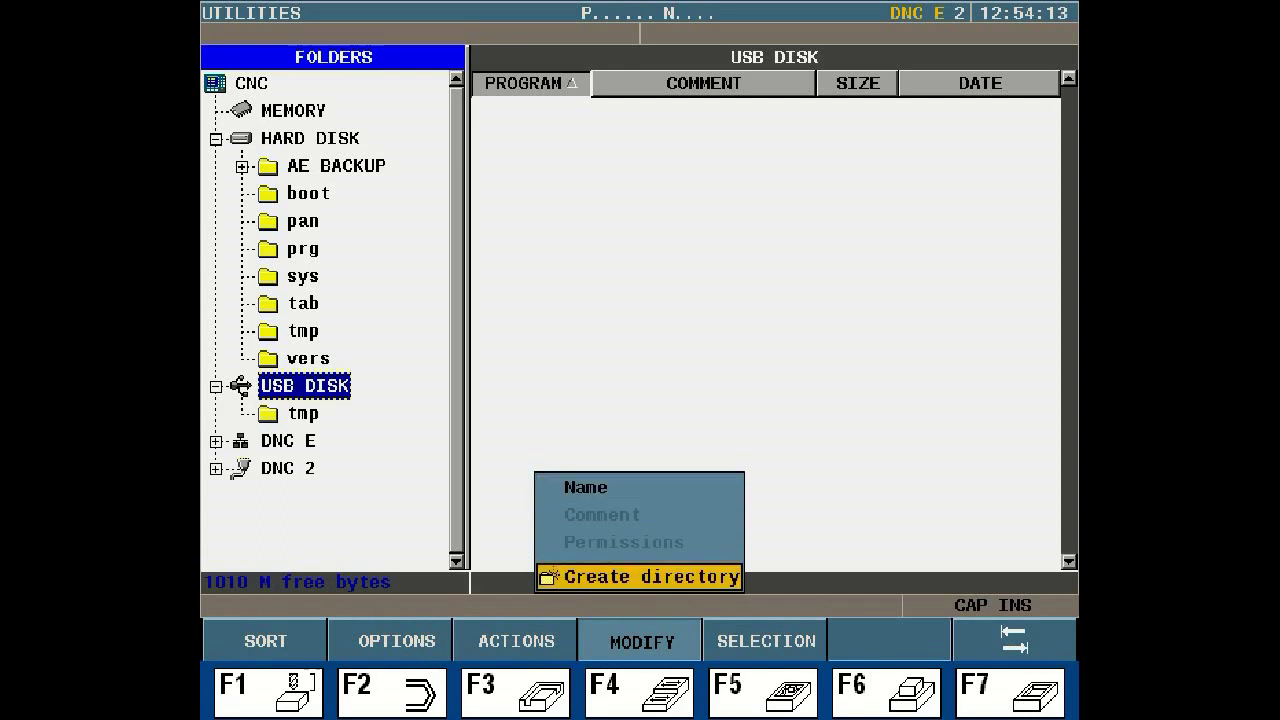
pyautogui.press('Return')
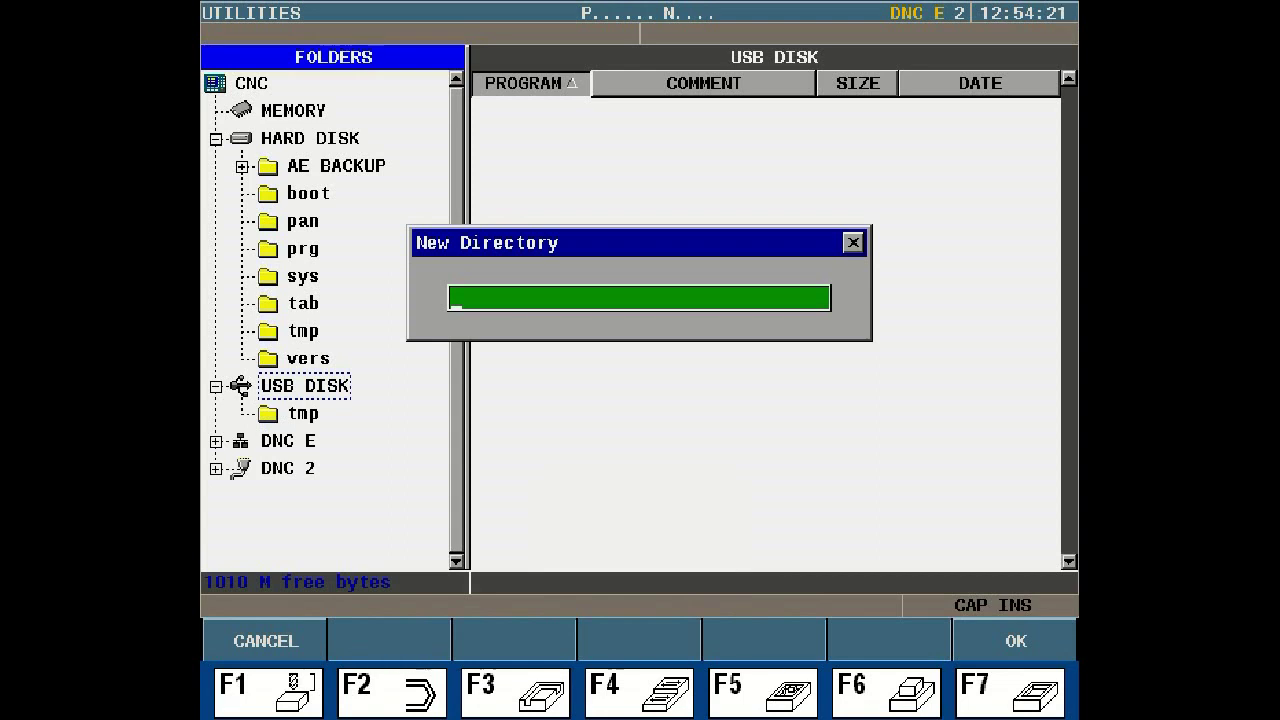
pyautogui.write('back')
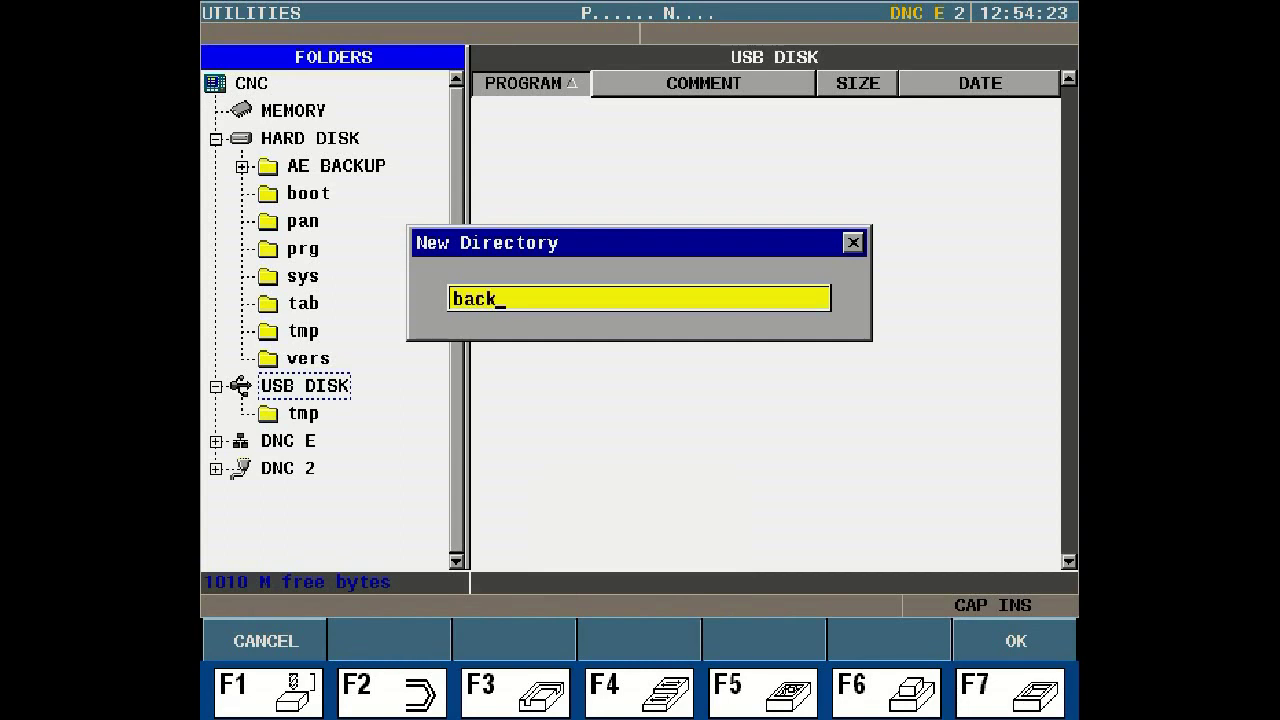
pyautogui.write('up')
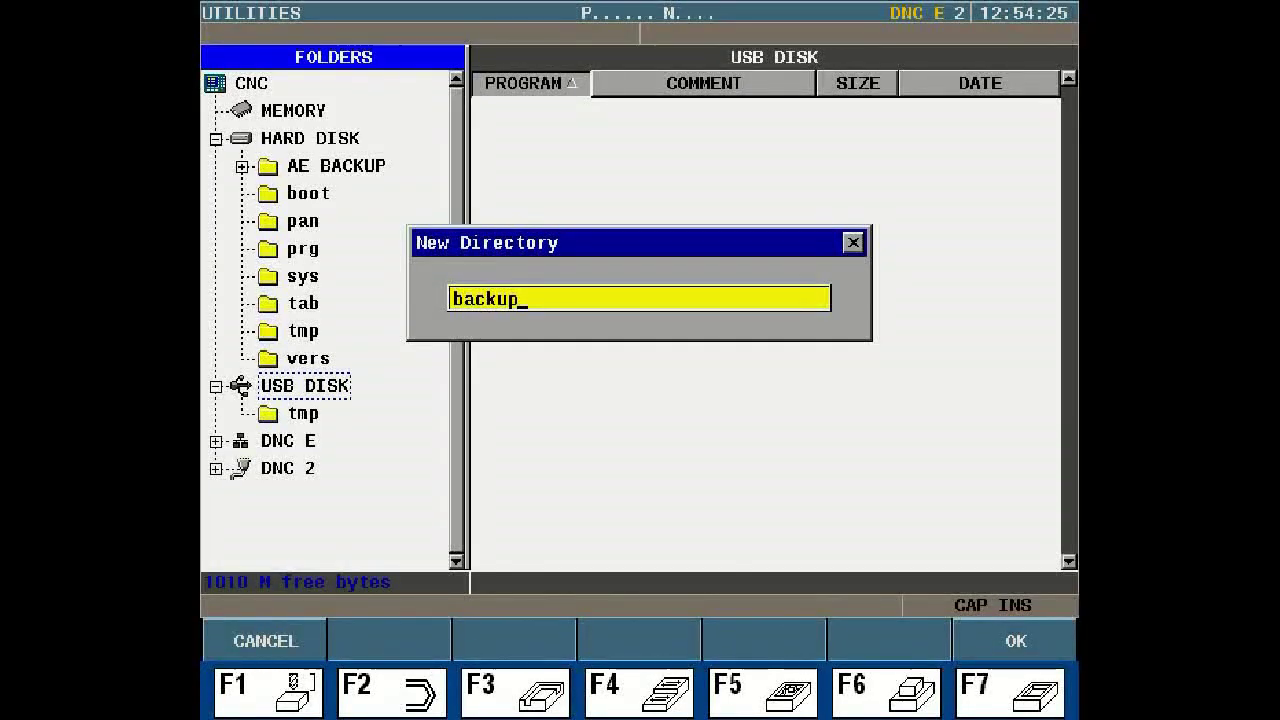
pyautogui.press('Return')
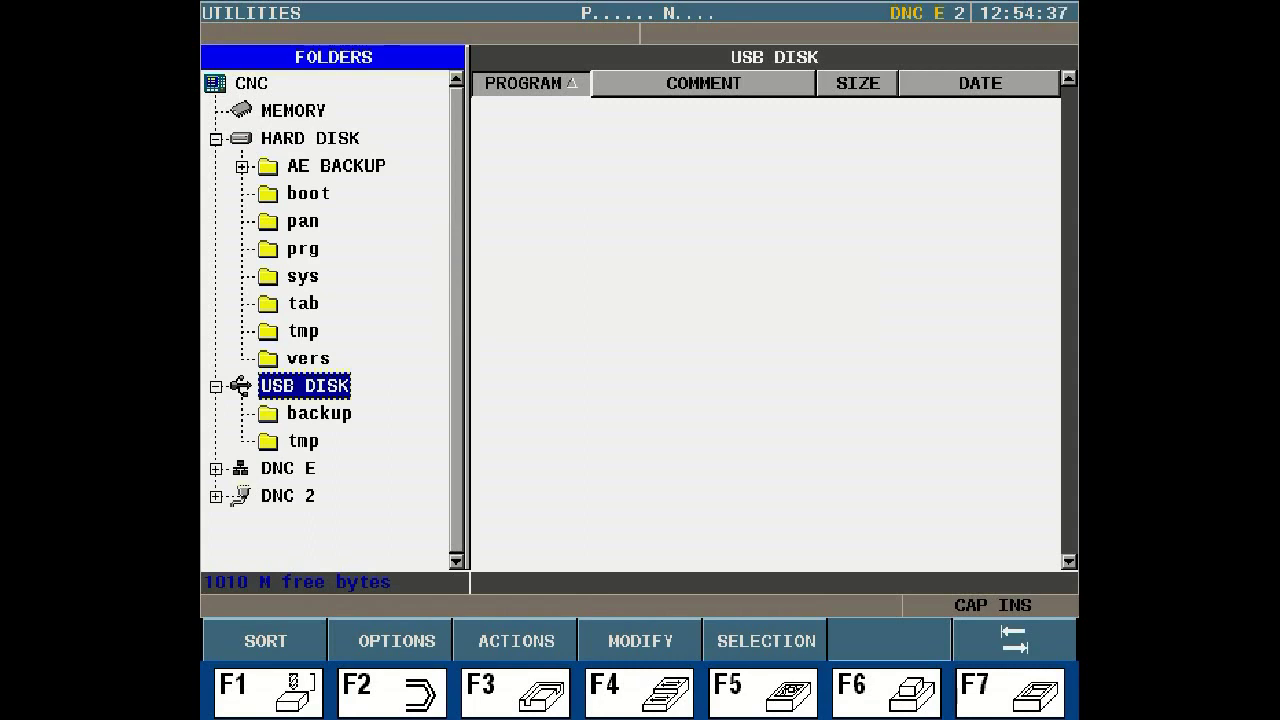
pyautogui.press('Up')
pyautogui.press('Up')
# Step: Go back to the CNC memory folder and enter its program list
pyautogui.press('Up')
pyautogui.press('Up')
pyautogui.press('Up')
pyautogui.press('Up')
pyautogui.press('Up')
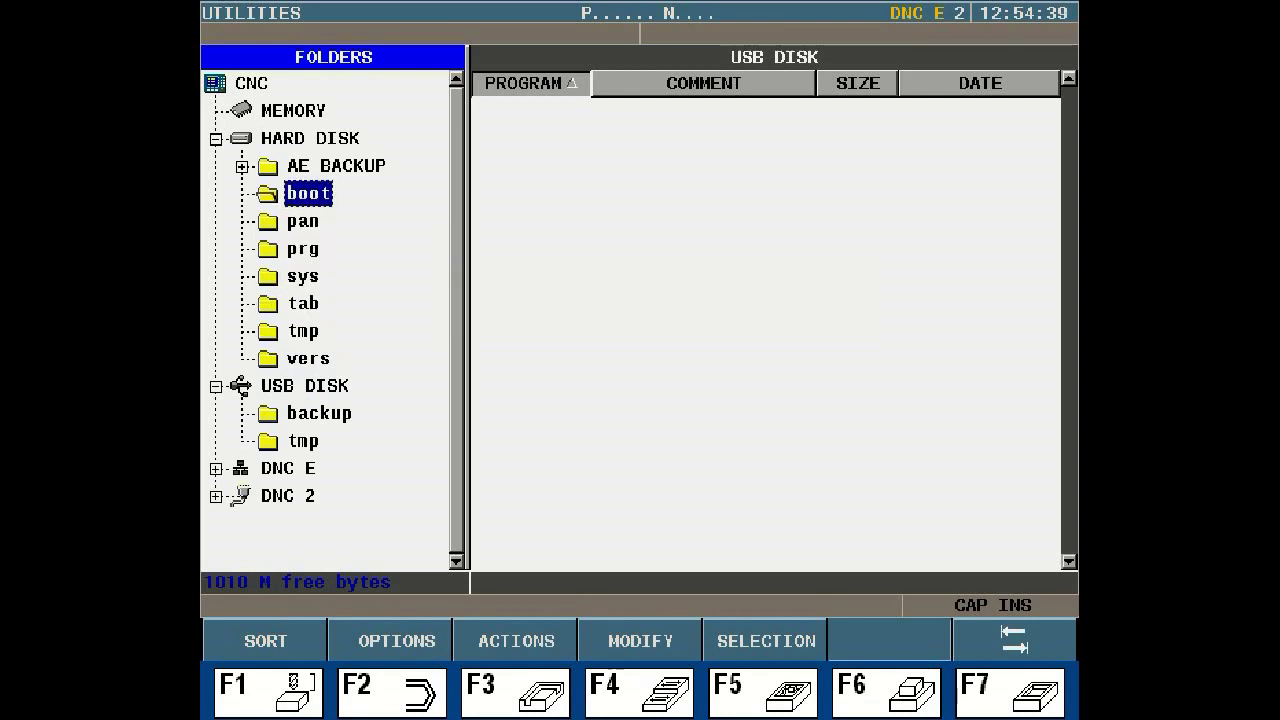
pyautogui.press('Up')
pyautogui.press('Up')
pyautogui.press('Up')
pyautogui.press('Up')
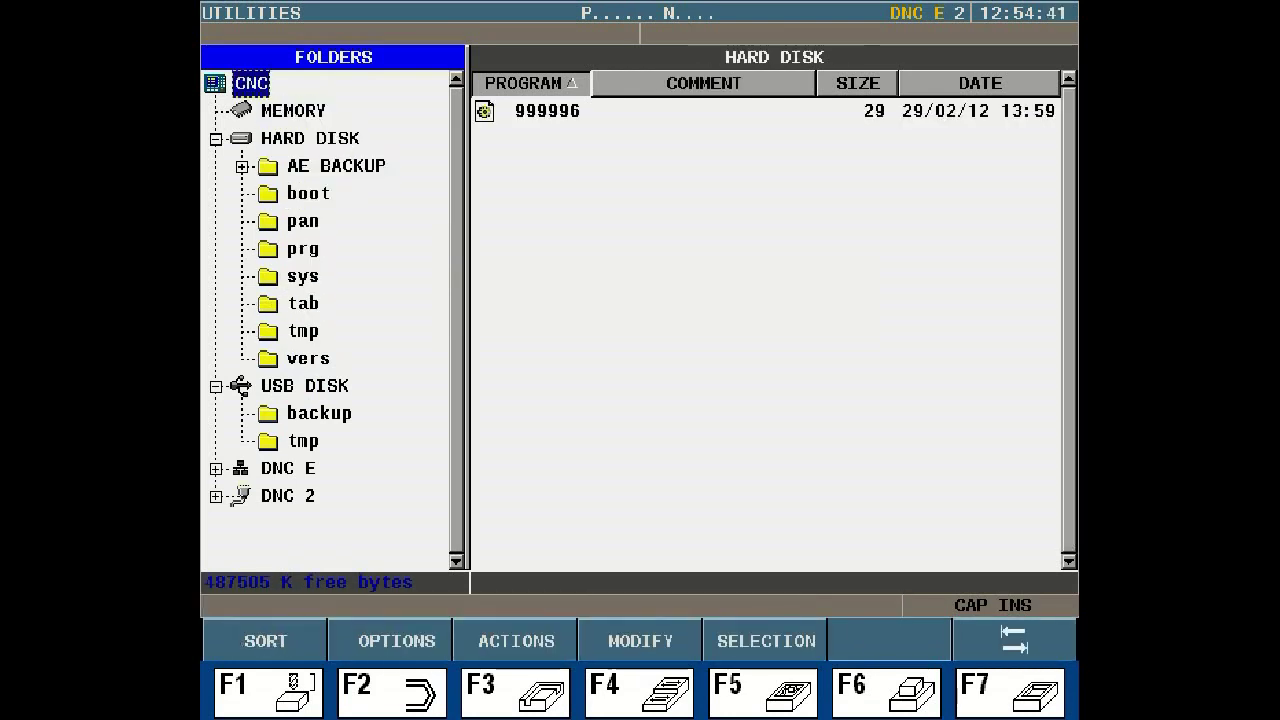
pyautogui.press('Down')
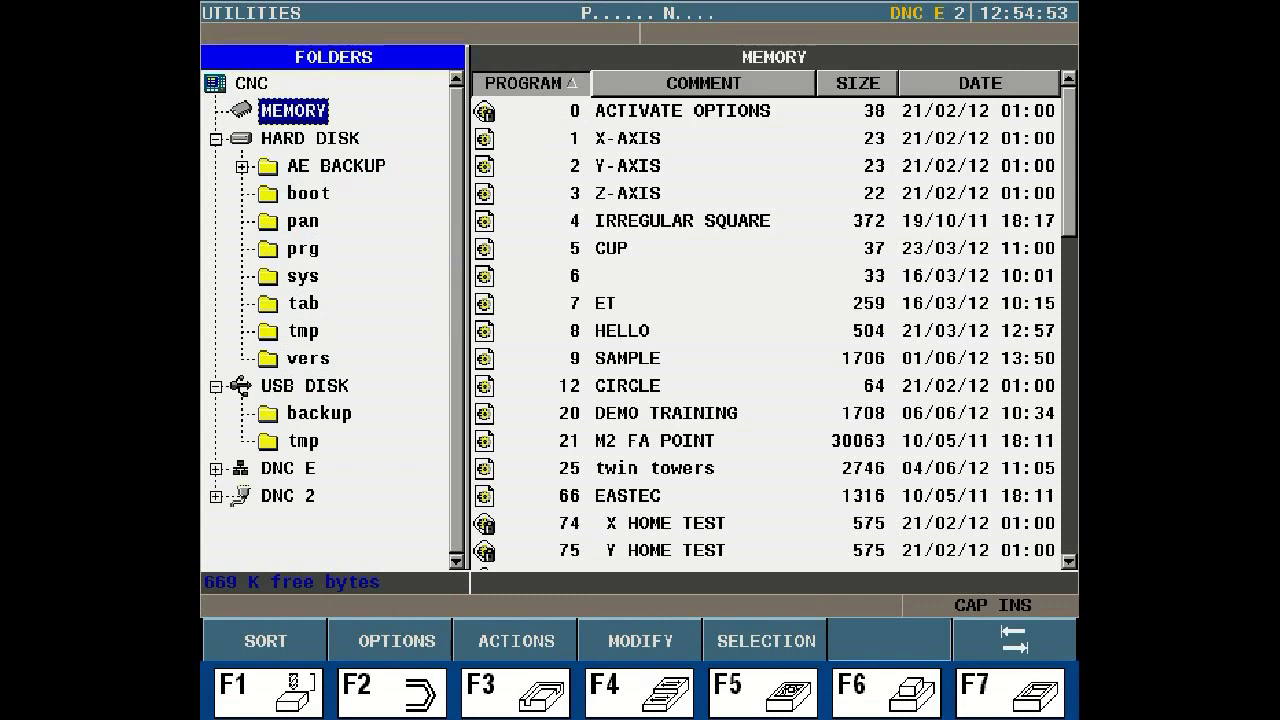
pyautogui.press('Tab')
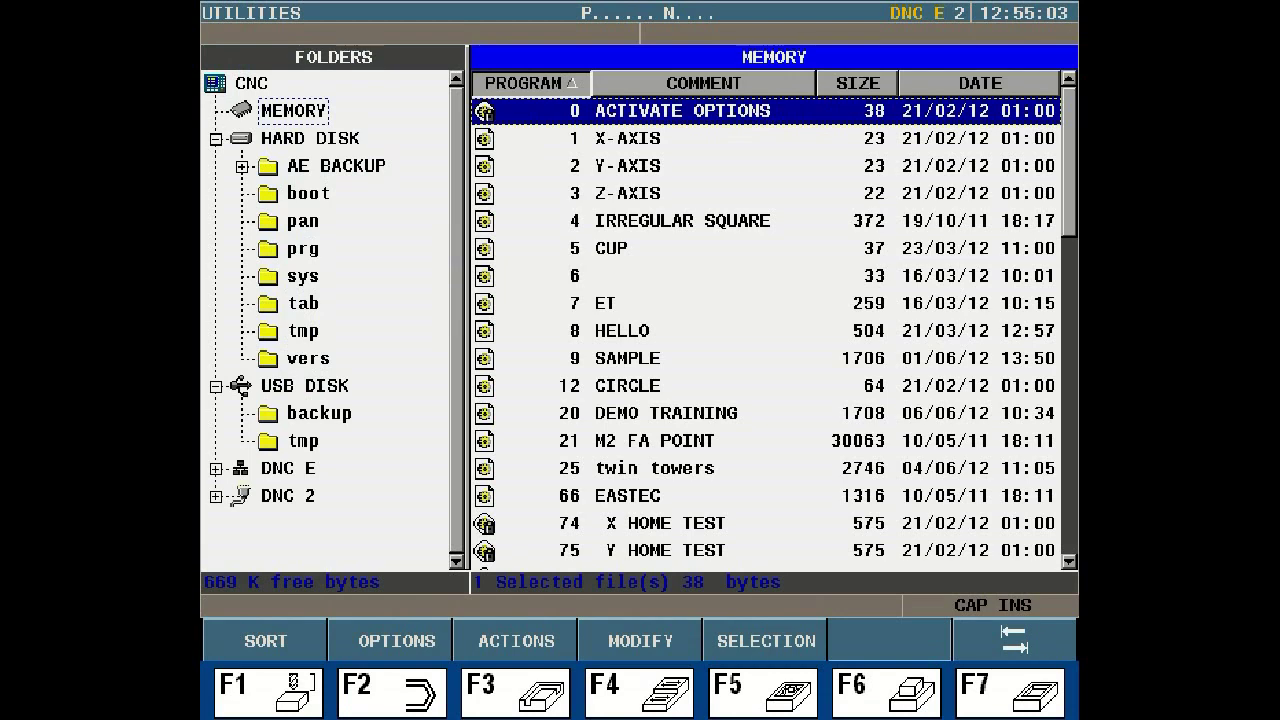
# Step: Copy program 20 DEMO TRAINING from CNC memory
pyautogui.press('Down')
pyautogui.press('Down')
pyautogui.press('Down')
pyautogui.press('Down')
pyautogui.press('Down')
pyautogui.press('Down')
pyautogui.press('Down')
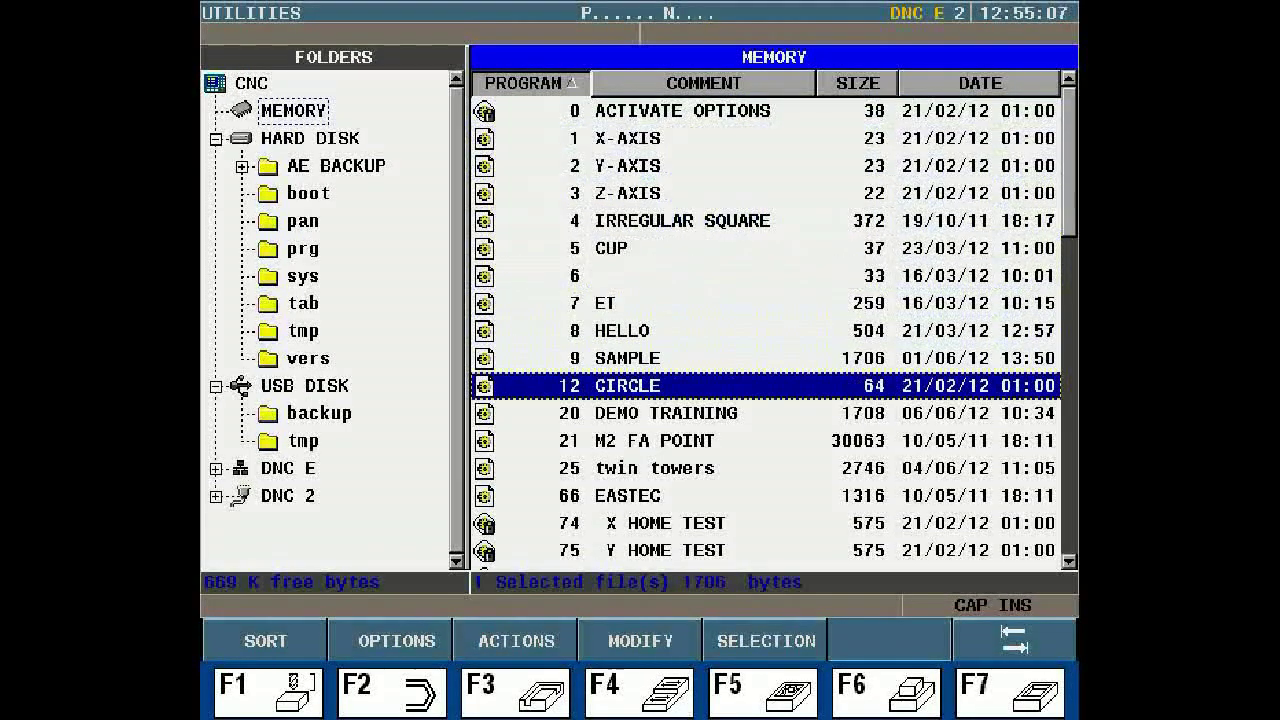
pyautogui.press('Down')
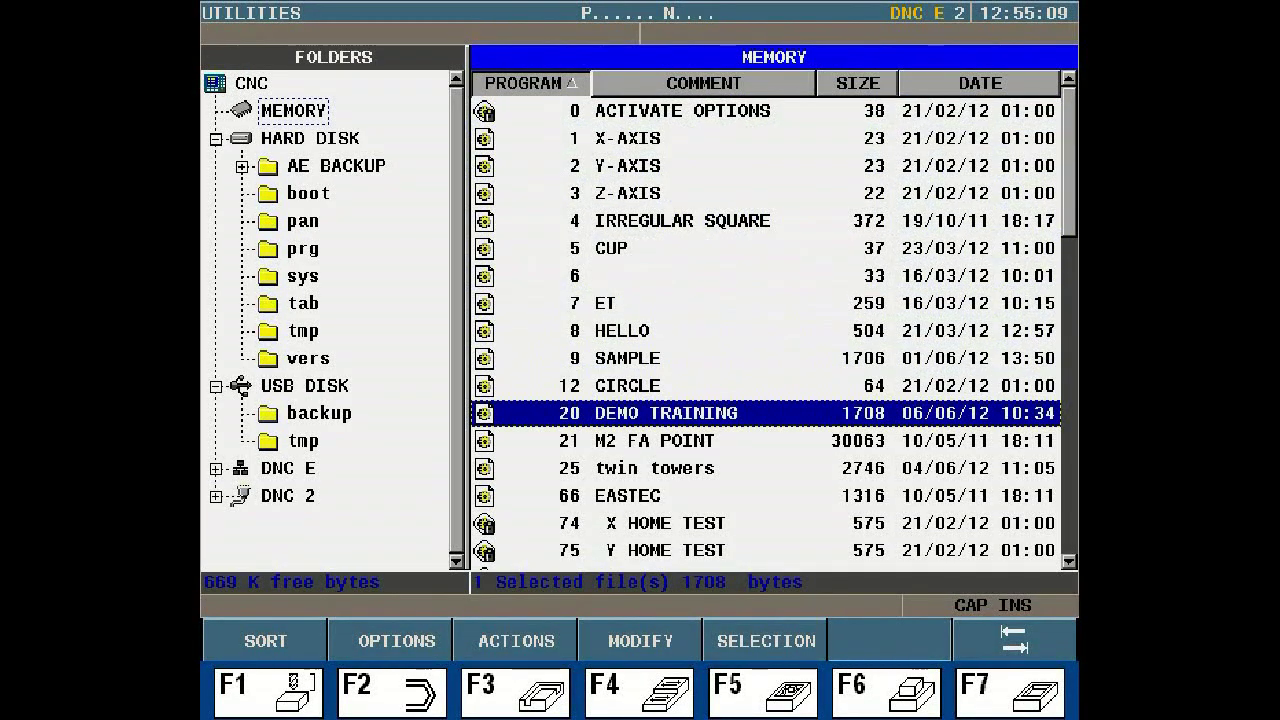
pyautogui.press('F3')
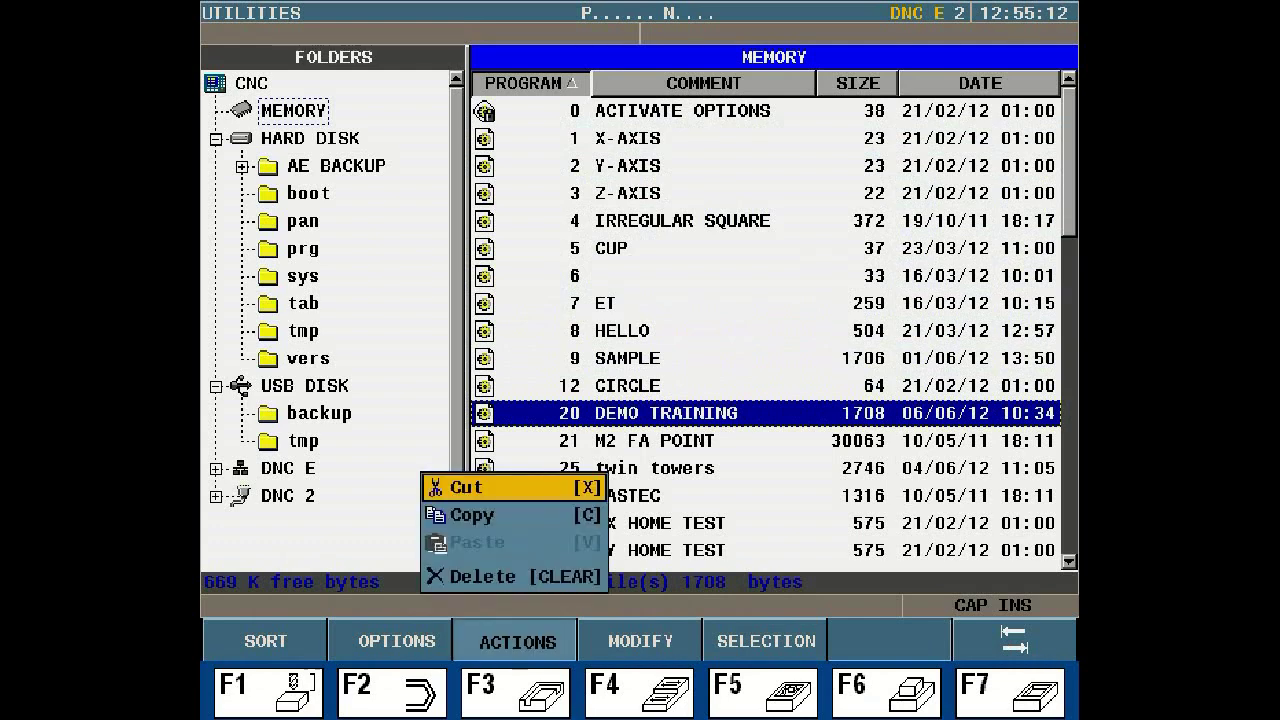
pyautogui.press('Down')
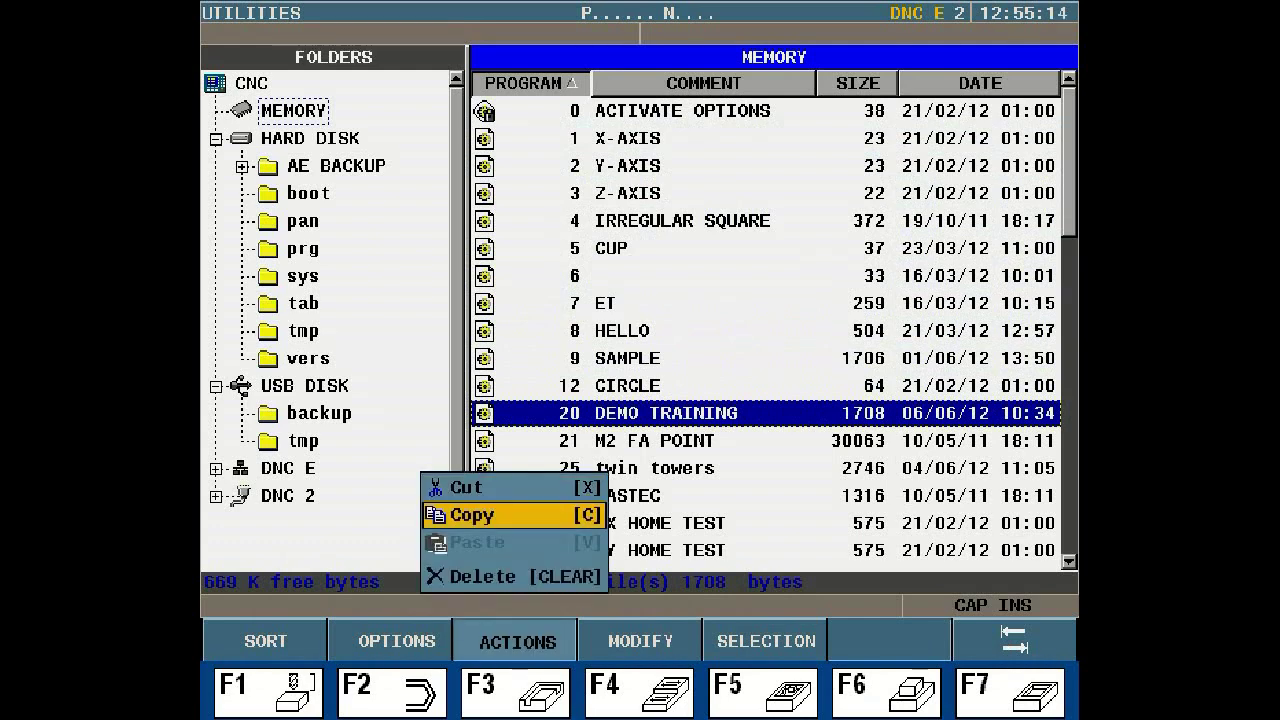
pyautogui.press('Return')
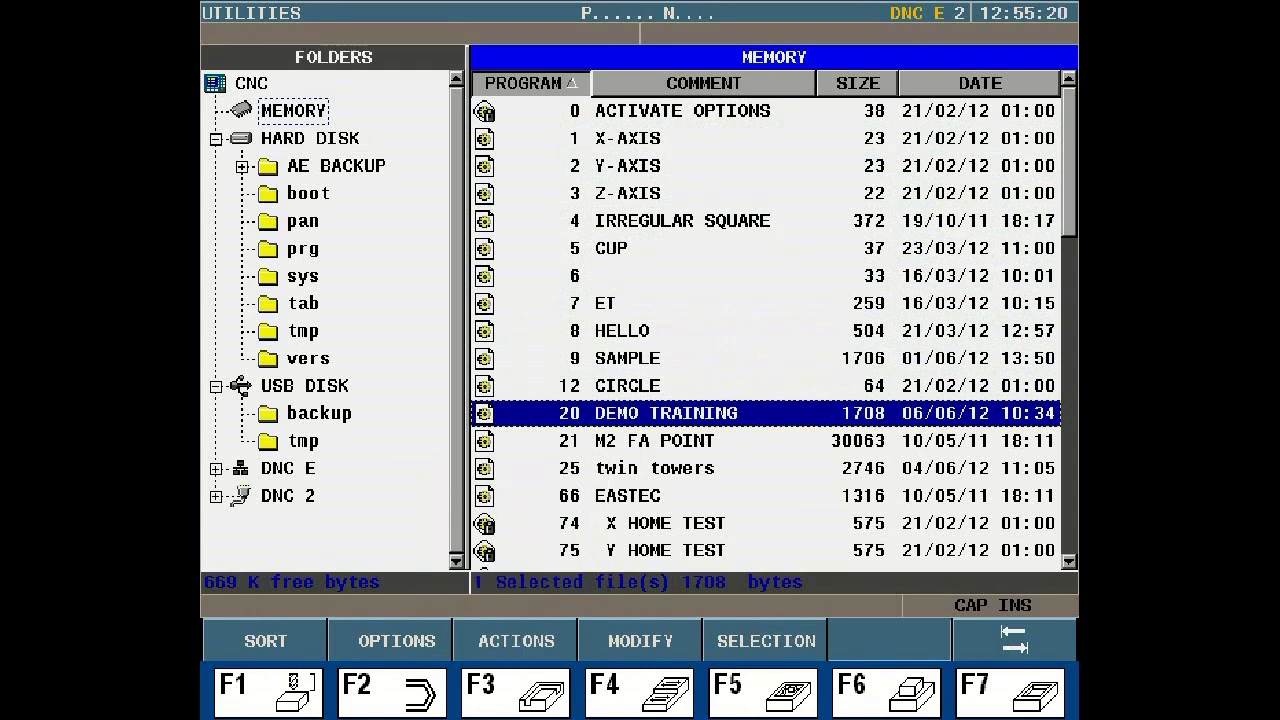
# Step: Open the empty USB disk backup folder as the paste destination
pyautogui.press('Tab')
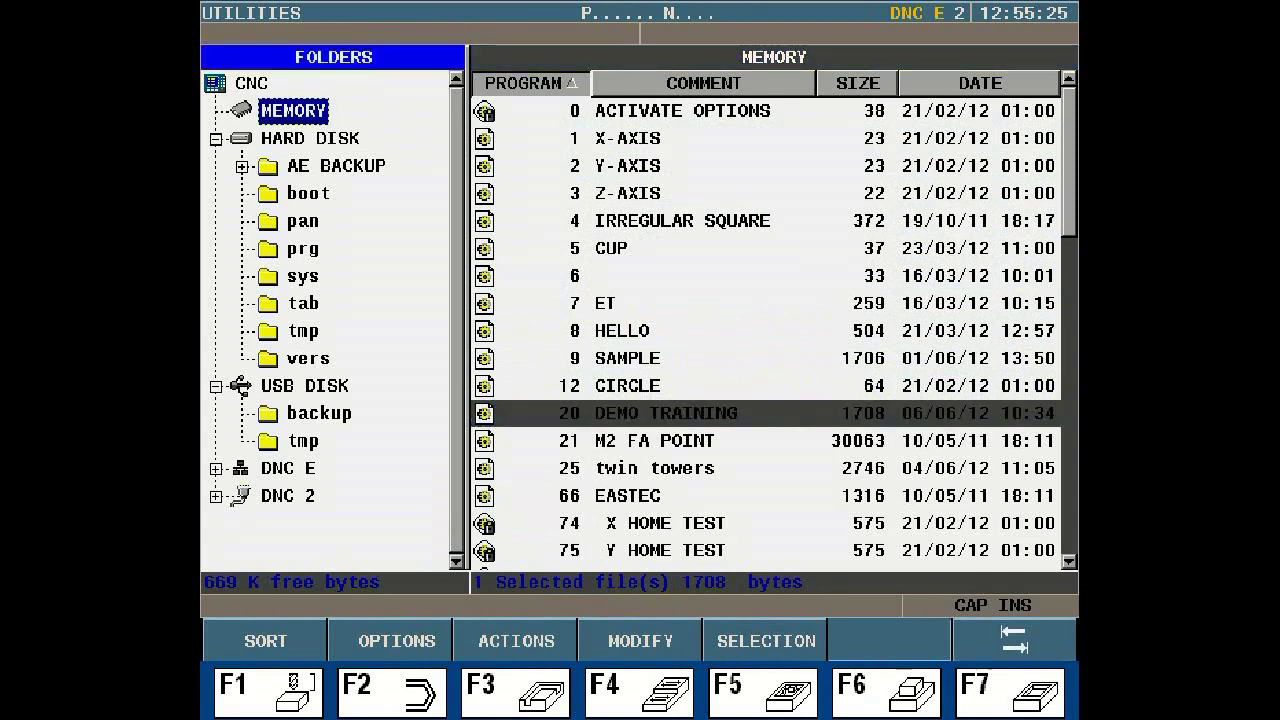
pyautogui.press('Down')
pyautogui.press('Down')
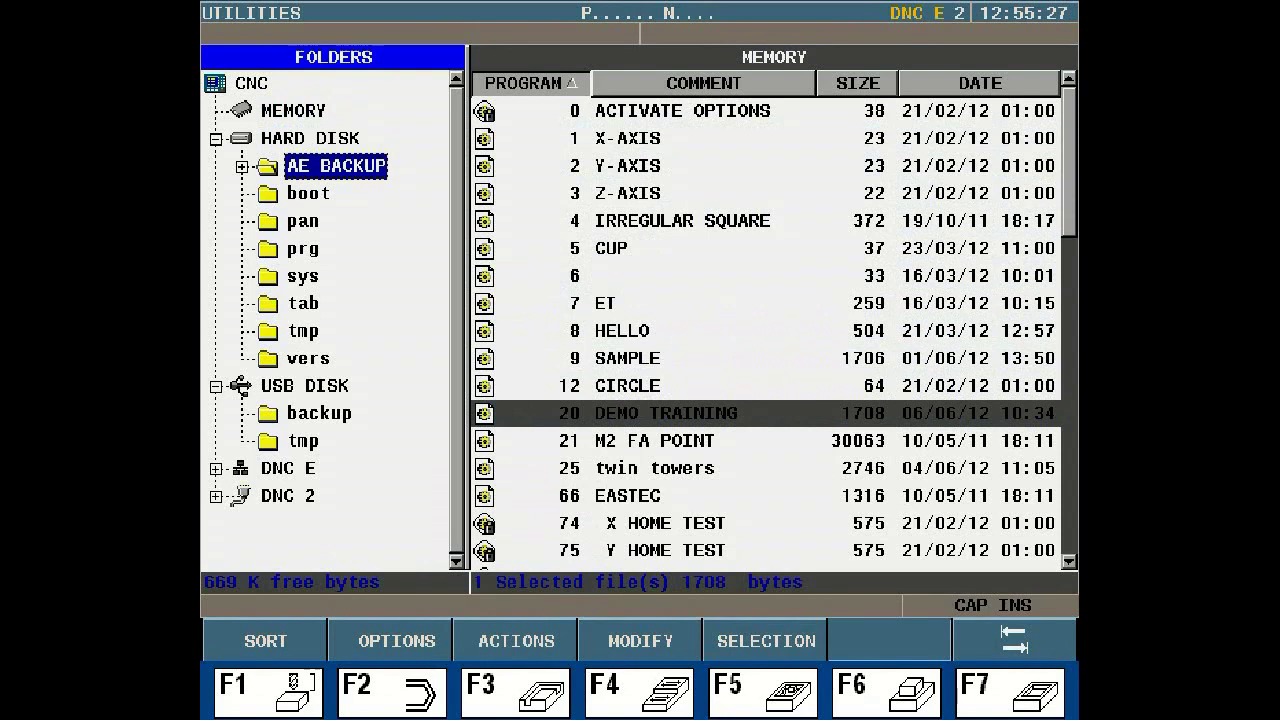
pyautogui.press('Down')
pyautogui.press('Down')
pyautogui.press('Down')
pyautogui.press('Down')
pyautogui.press('Down')
pyautogui.press('Down')
pyautogui.press('Down')
pyautogui.press('Down')
pyautogui.press('Down')
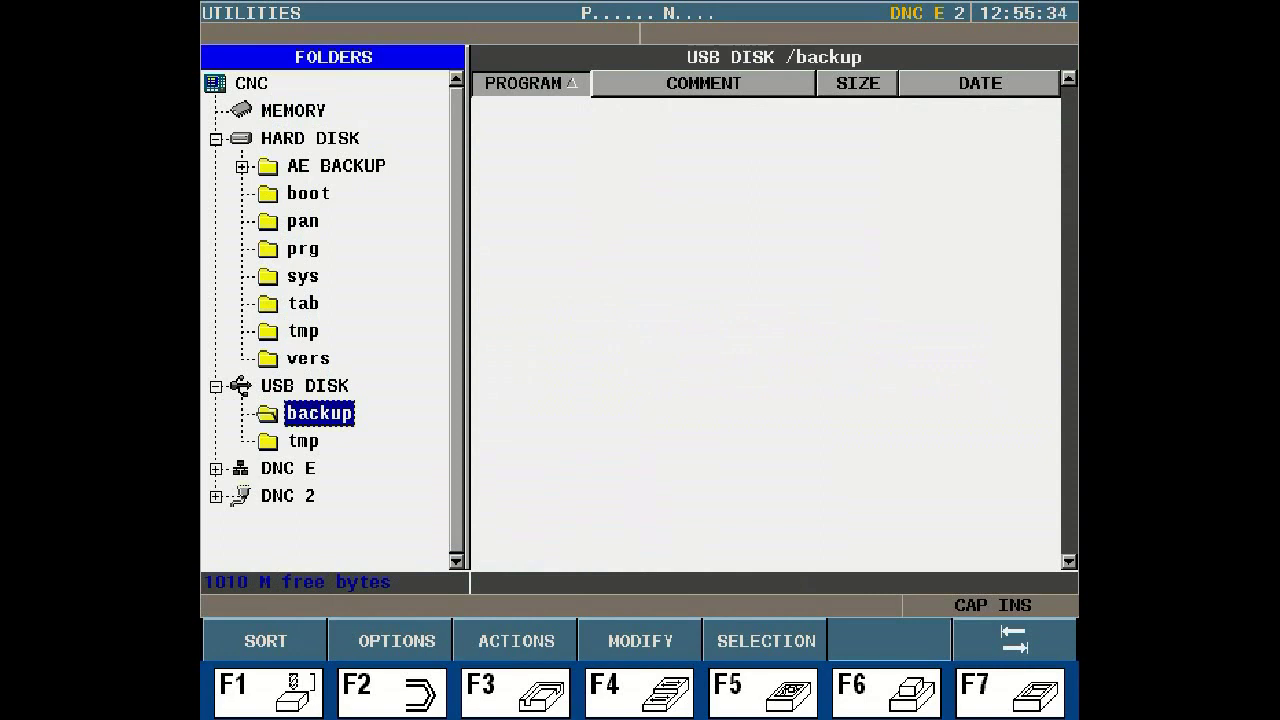
pyautogui.press('F3')
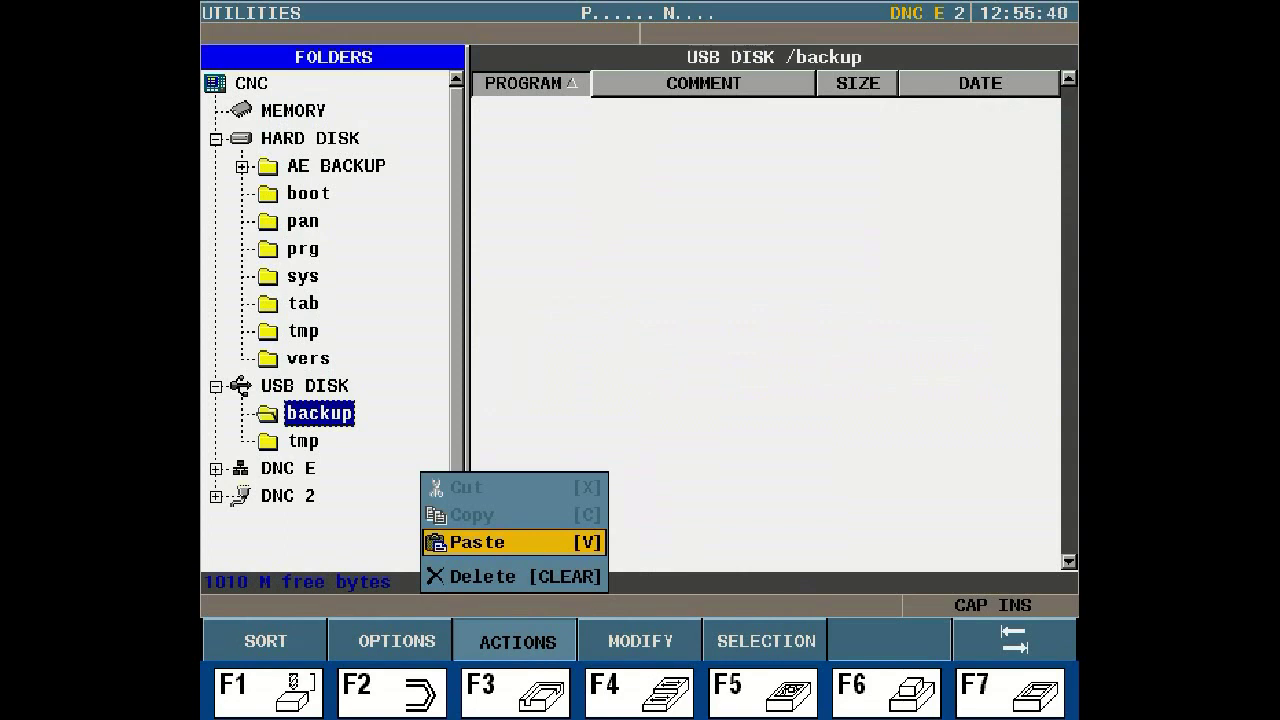
# Step: Paste program 20 DEMO TRAINING (1787 bytes) into the USB backup folder
pyautogui.press('Return')
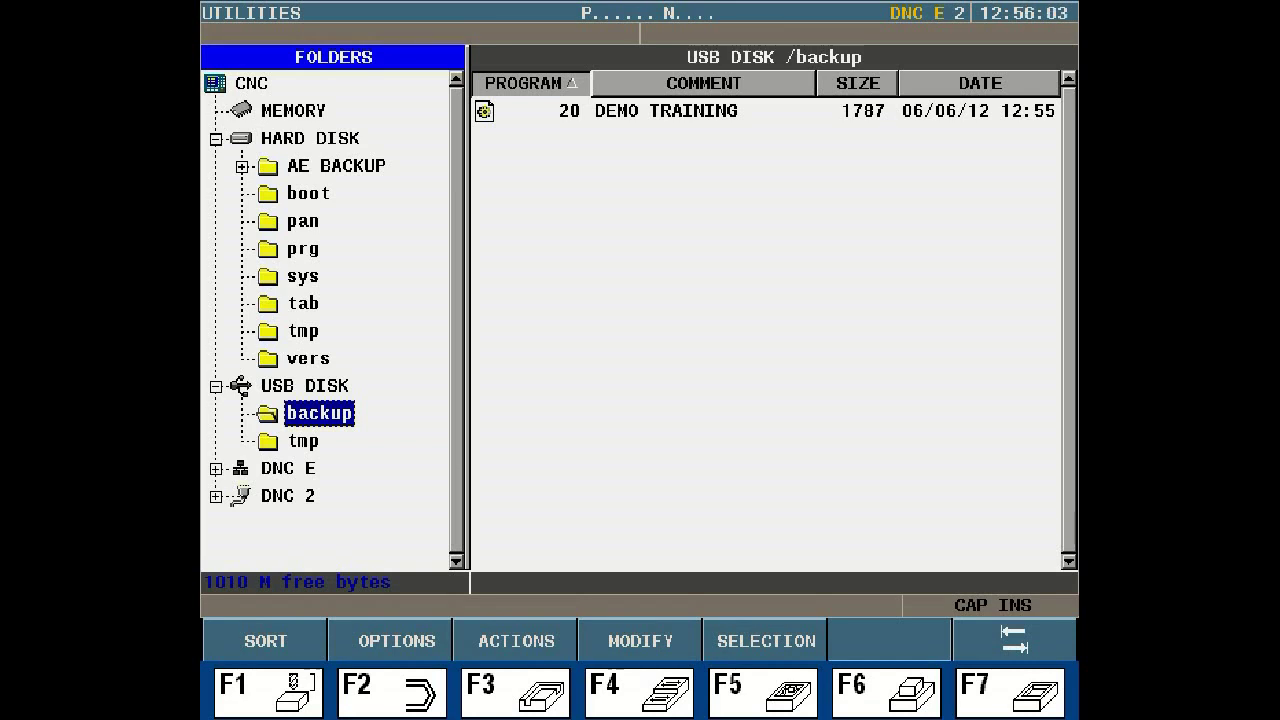
pyautogui.press('Tab')
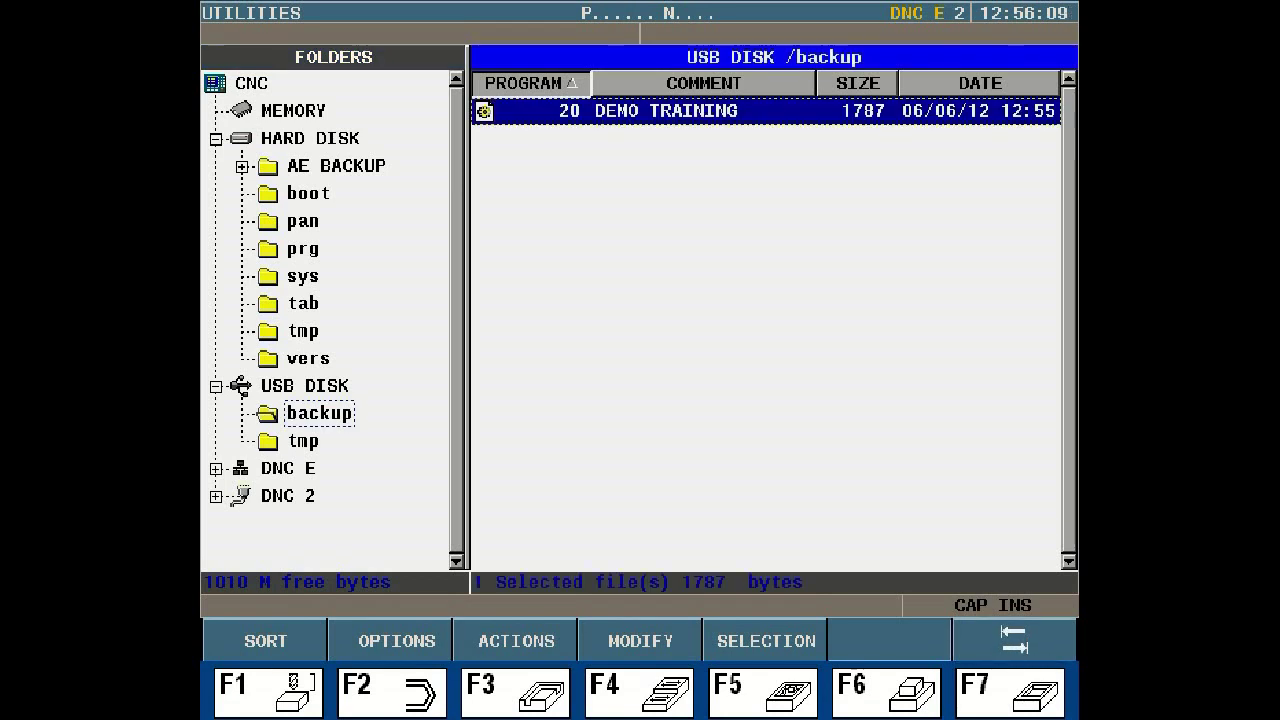
# Step: Copy the backed-up program 20 and return to the CNC memory folder
pyautogui.press('F3')
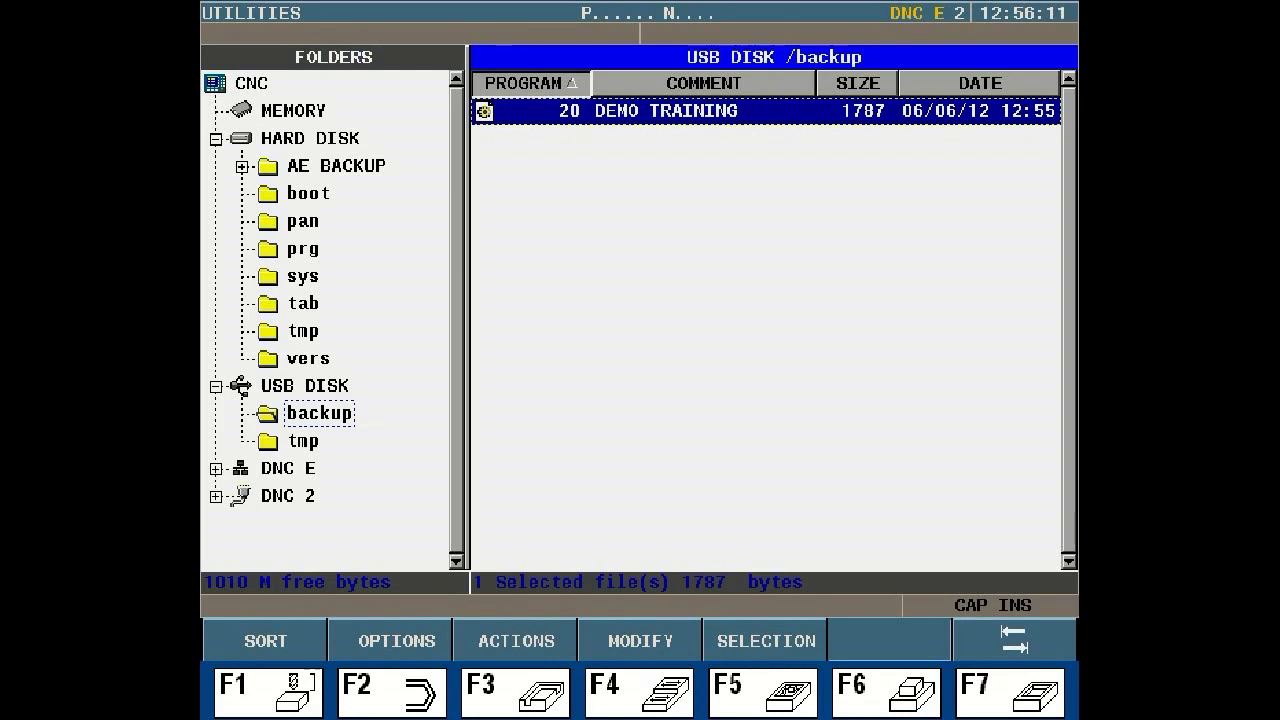
pyautogui.press('Tab')
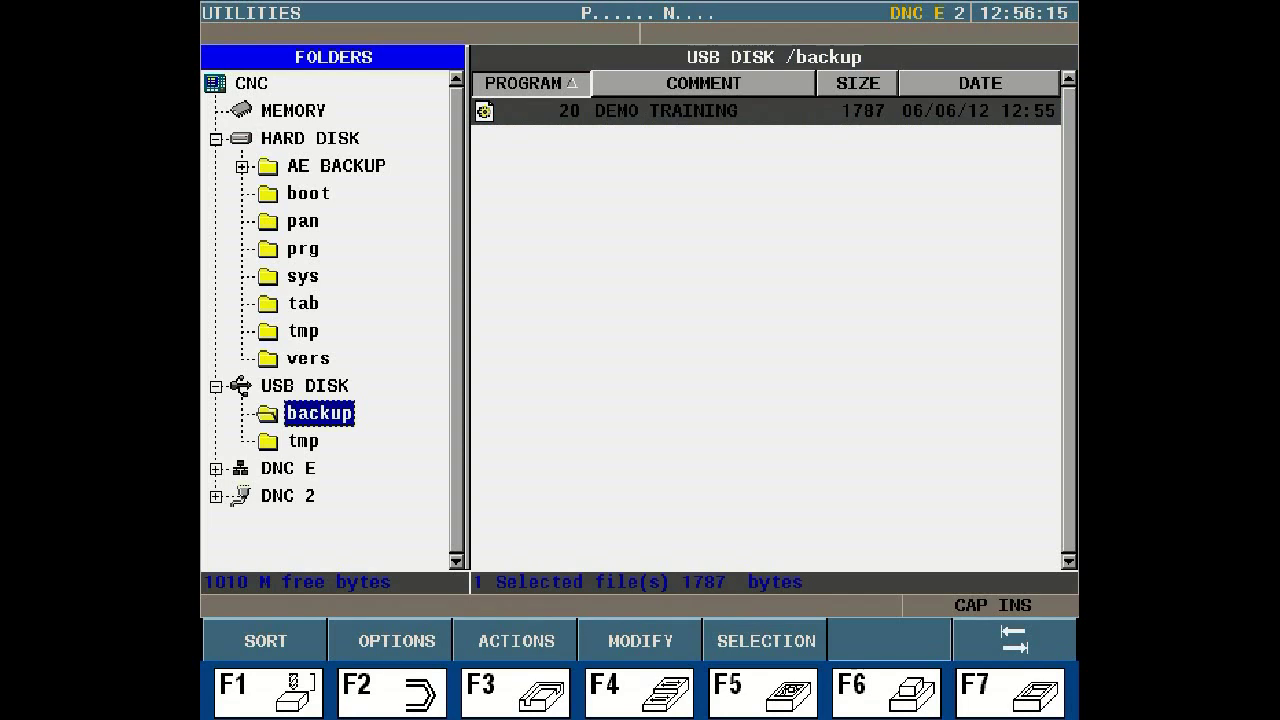
pyautogui.press('Up')
pyautogui.press('Up')
pyautogui.press('Up')
pyautogui.press('Up')
pyautogui.press('Up')
pyautogui.press('Up')
pyautogui.press('Up')
pyautogui.press('Up')
pyautogui.press('Up')
pyautogui.press('Up')
pyautogui.press('Up')
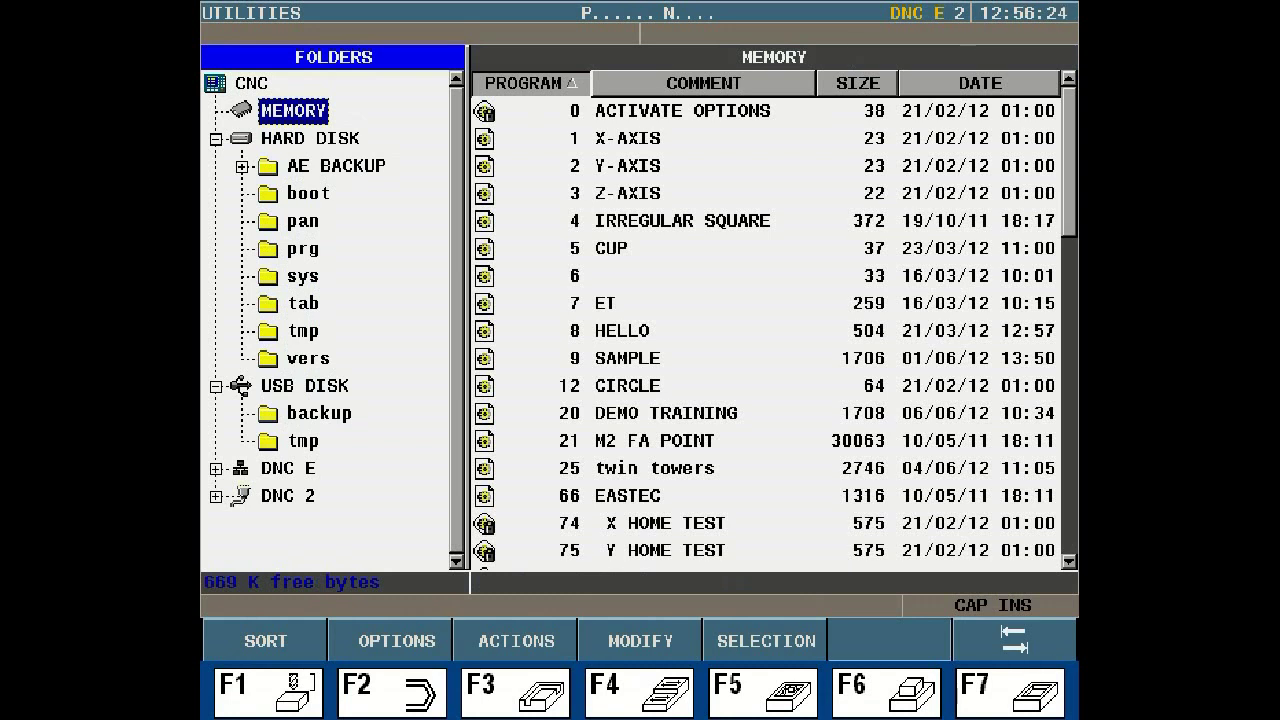
# Step: Paste program 20 into CNC memory, confirming replacement of the existing copy
pyautogui.hotkey('ctrl', 'v')
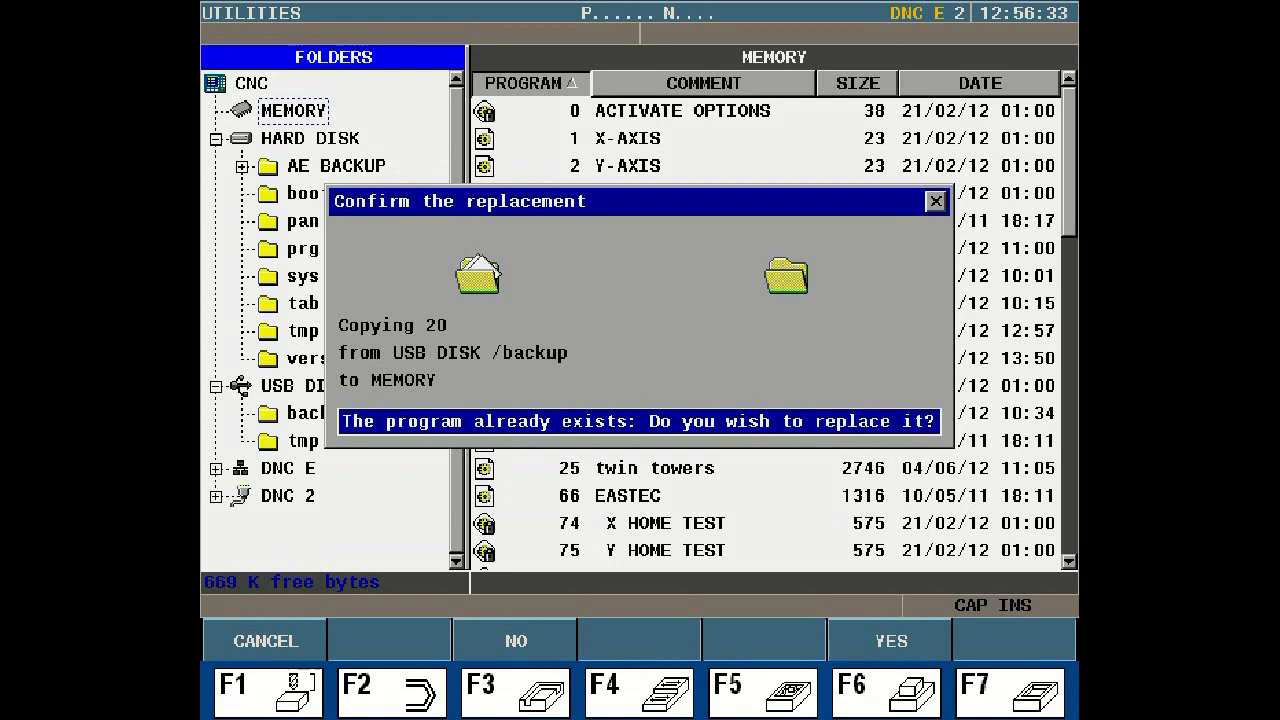
pyautogui.press('F6')
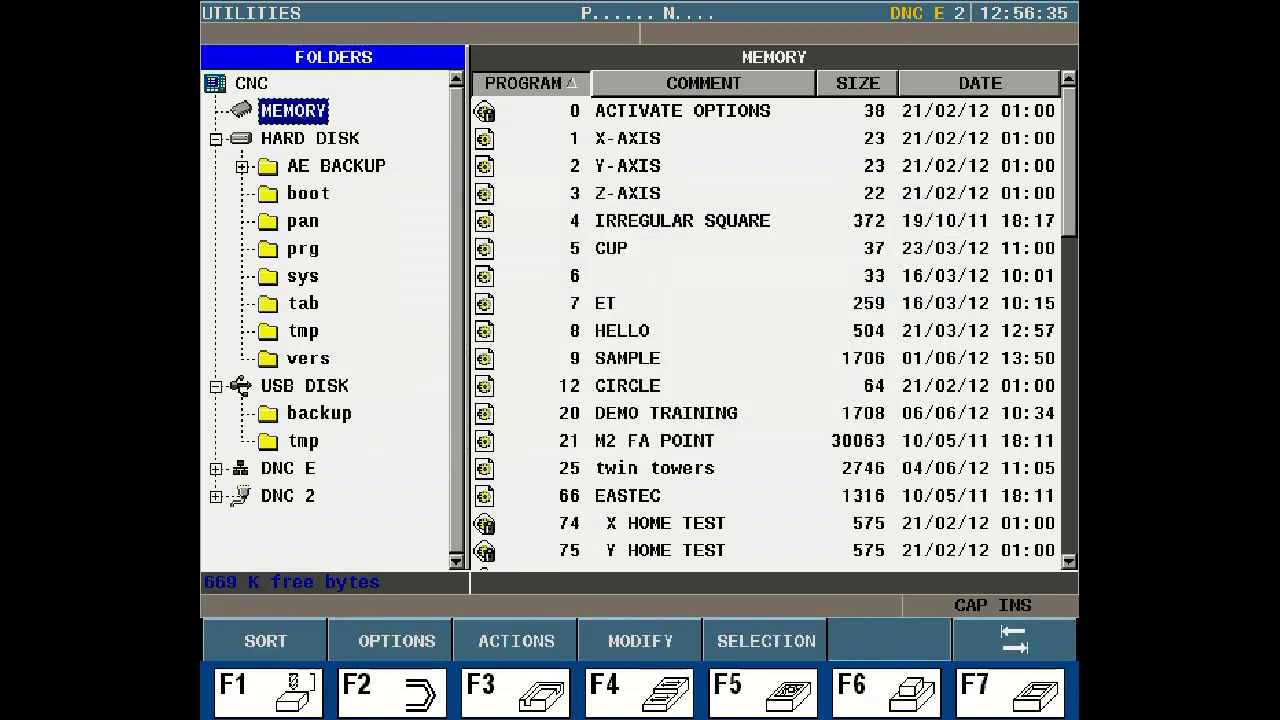